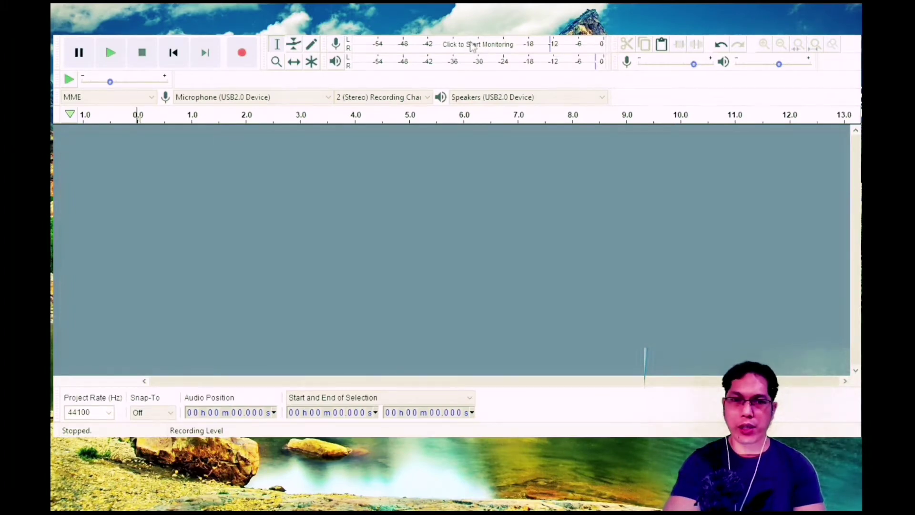
Step: Monitor the microphone's input level and record a spoken clip about 15.7 seconds long
click(471, 46)
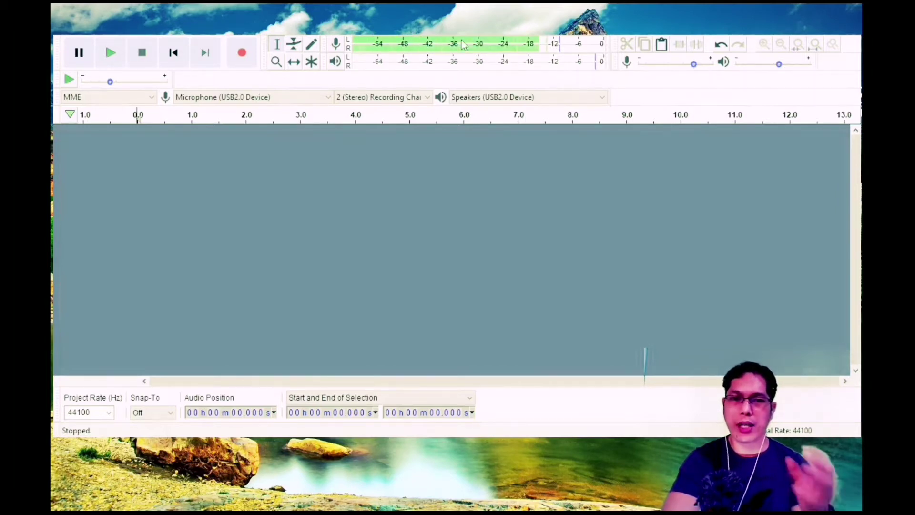
click(245, 56)
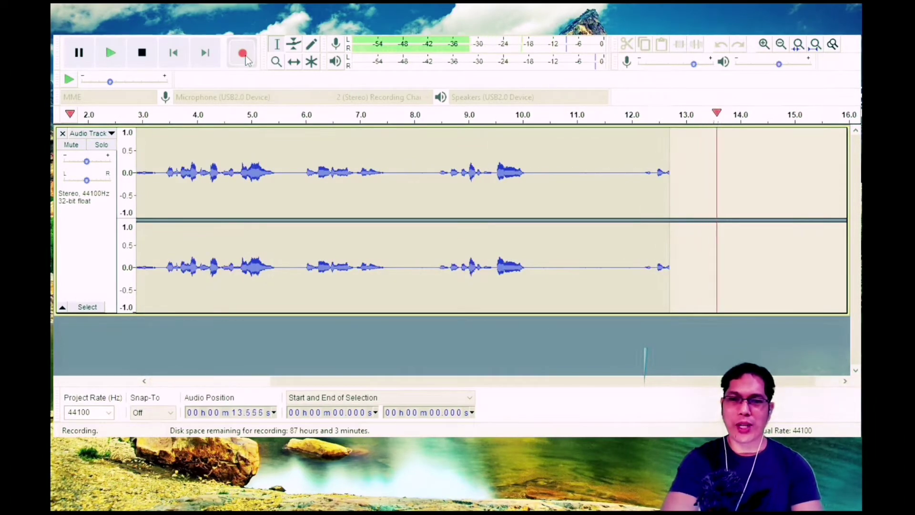
click(147, 56)
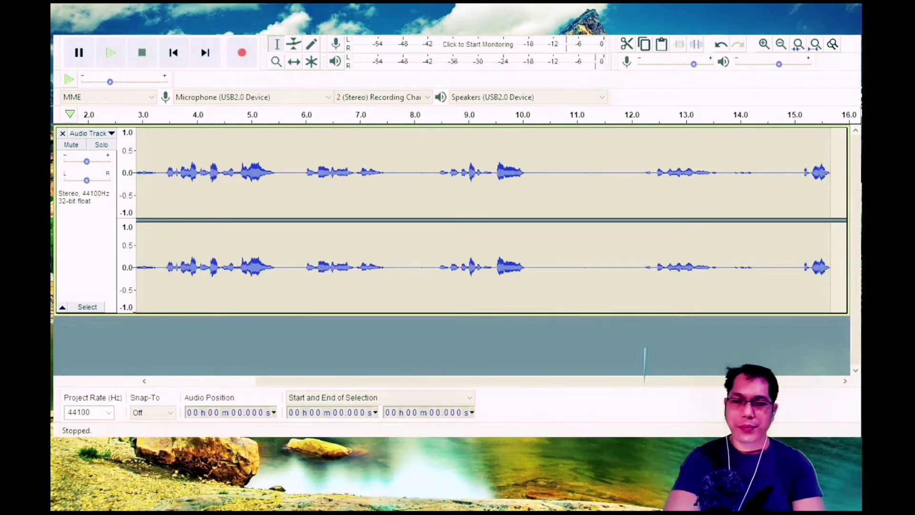
Step: Play back the recording from about 8.2 s and audition the quiet stretch between about 11.8 and 12.2 s
click(427, 175)
click(113, 54)
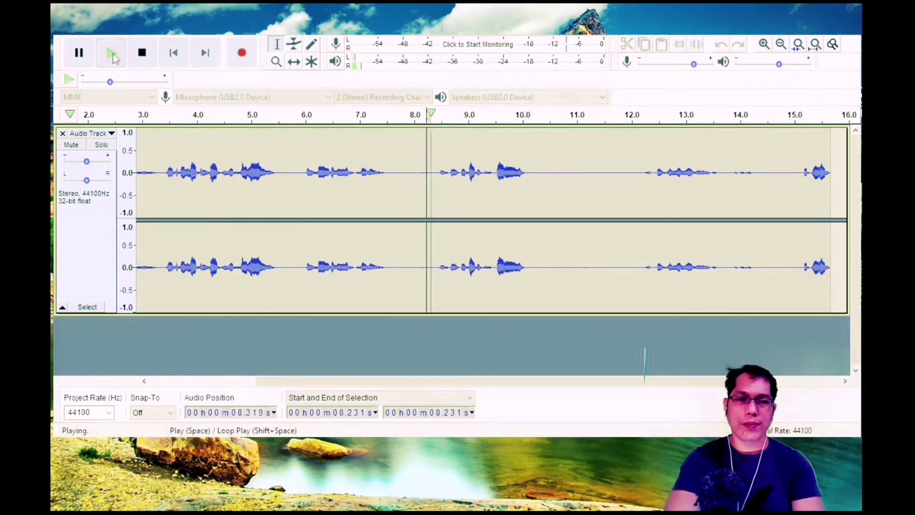
click(141, 53)
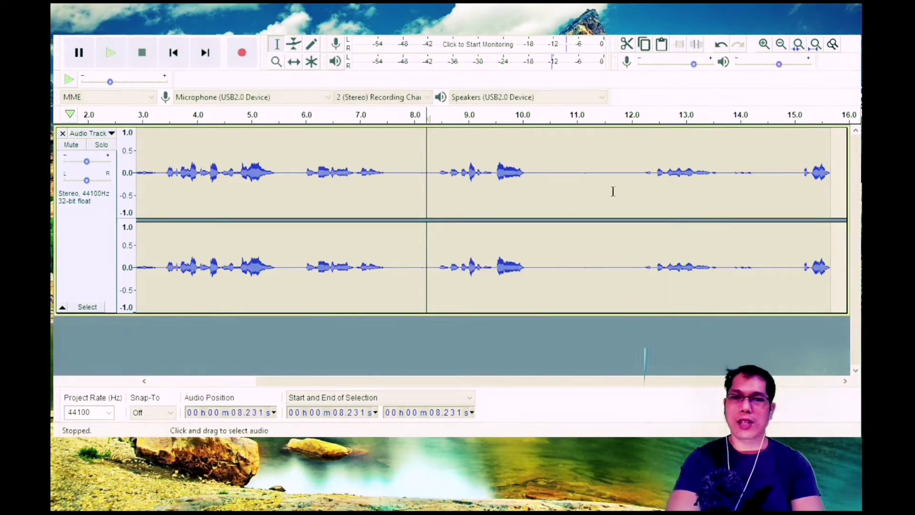
drag(623, 181, 643, 181)
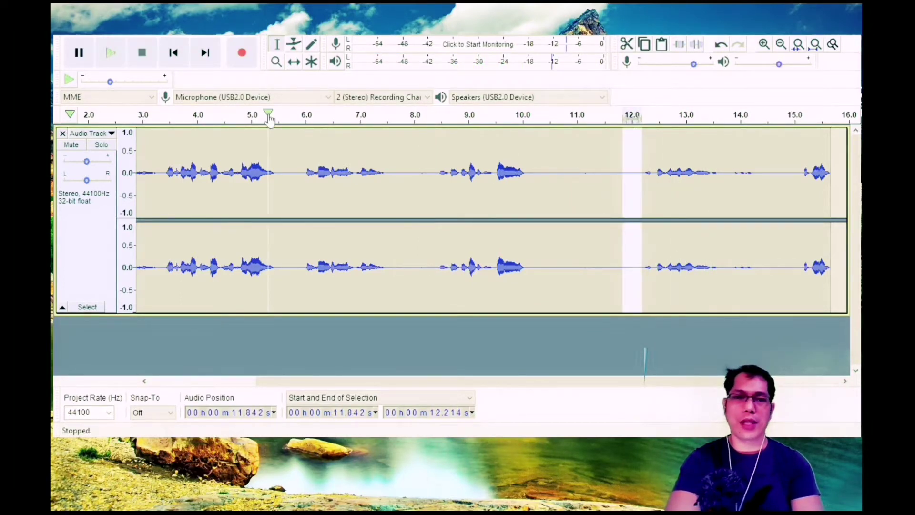
click(111, 54)
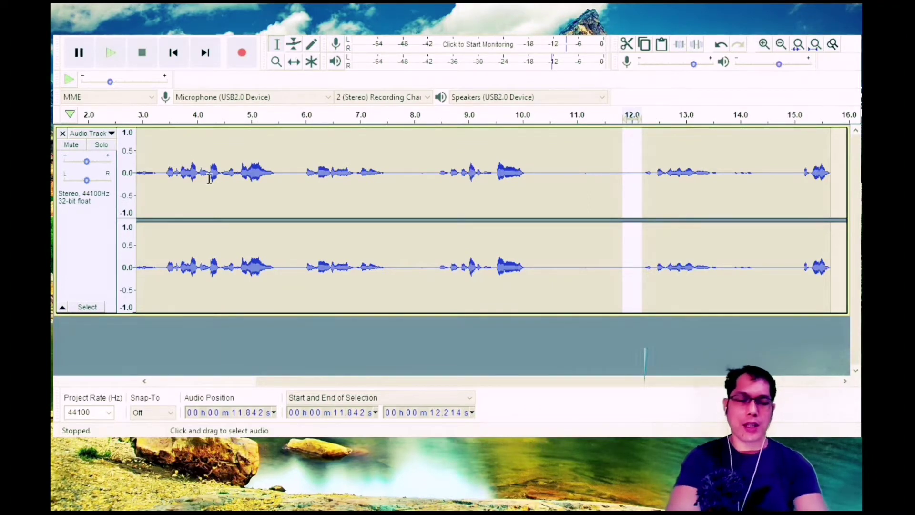
Step: Duplicate the whole recording onto a second track and isolate the original by muting the copy and soloing the original
key(ctrl+a)
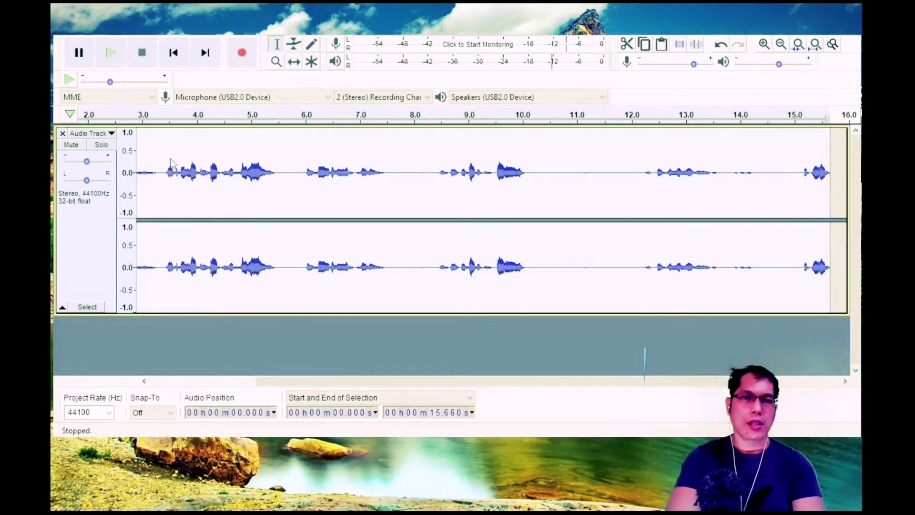
key(ctrl+d)
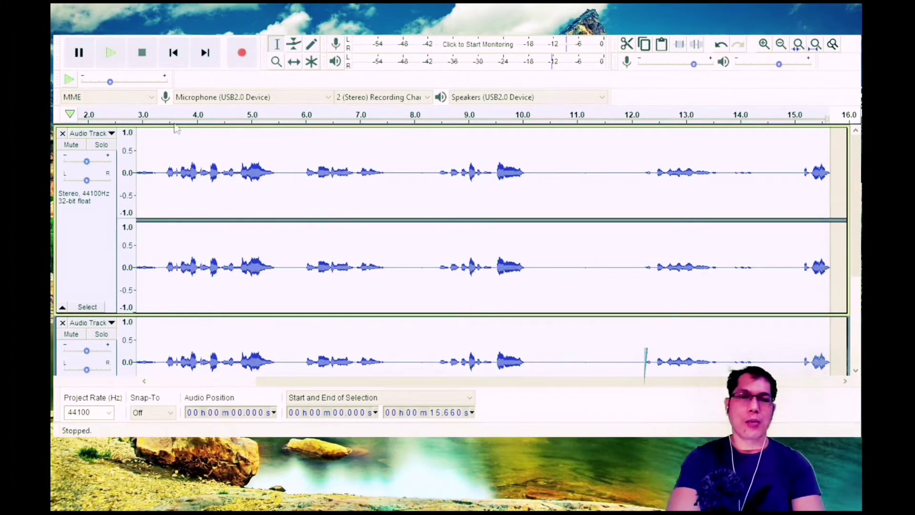
click(75, 335)
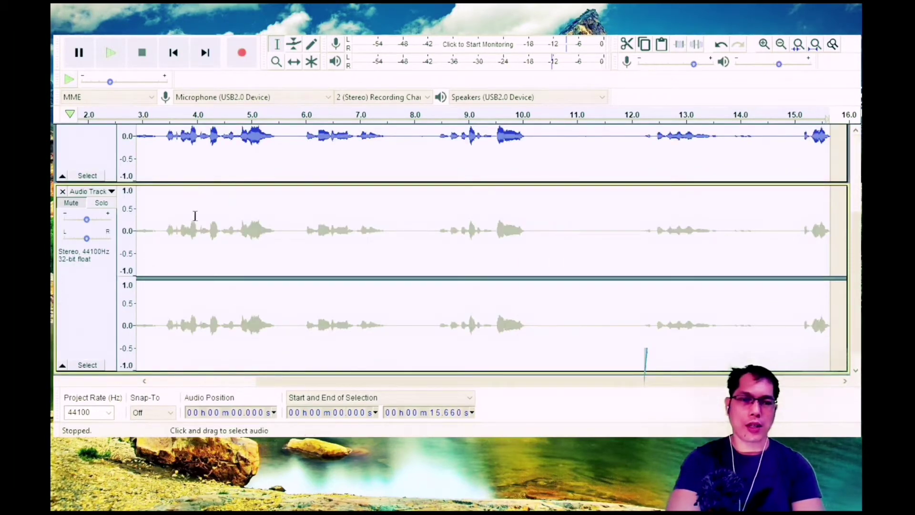
scroll(152, 191, up, 3)
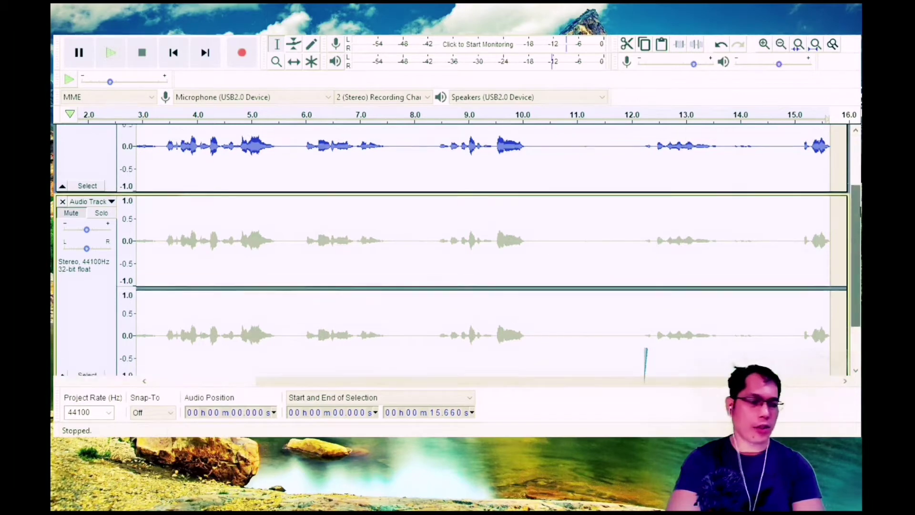
scroll(266, 158, up, 2)
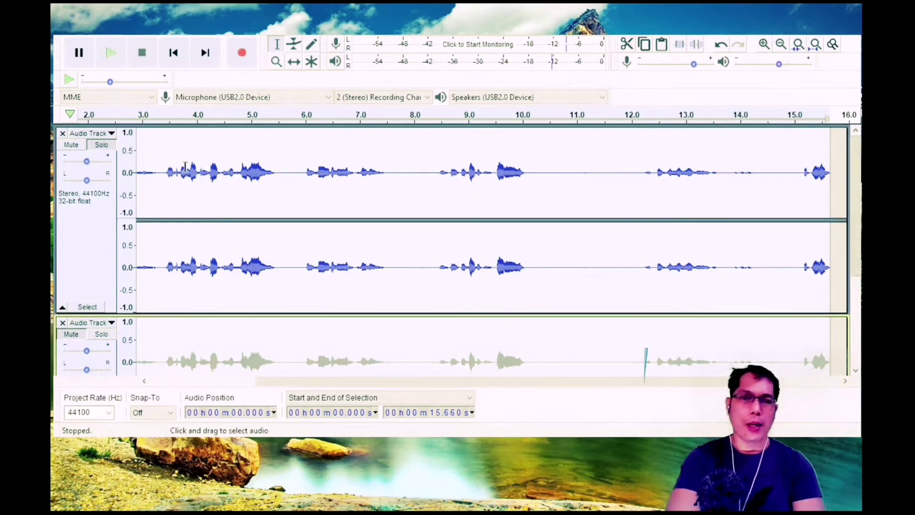
Step: Audition the original track from about 11.3 s and silence it from about 11.4 s to its end
click(173, 53)
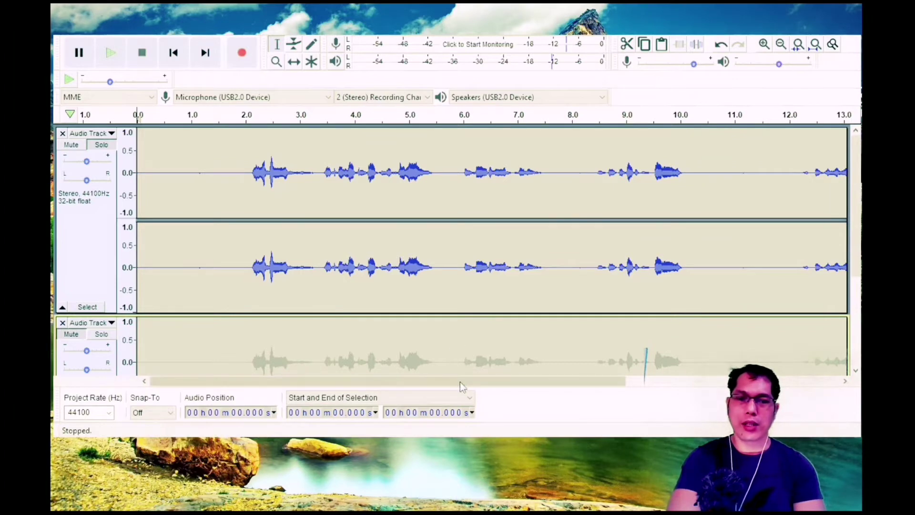
drag(459, 381, 644, 381)
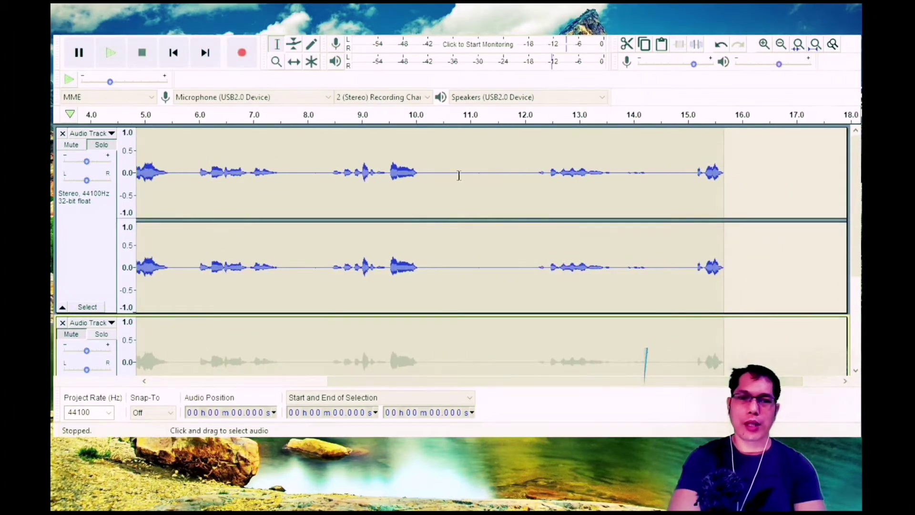
click(488, 161)
click(115, 59)
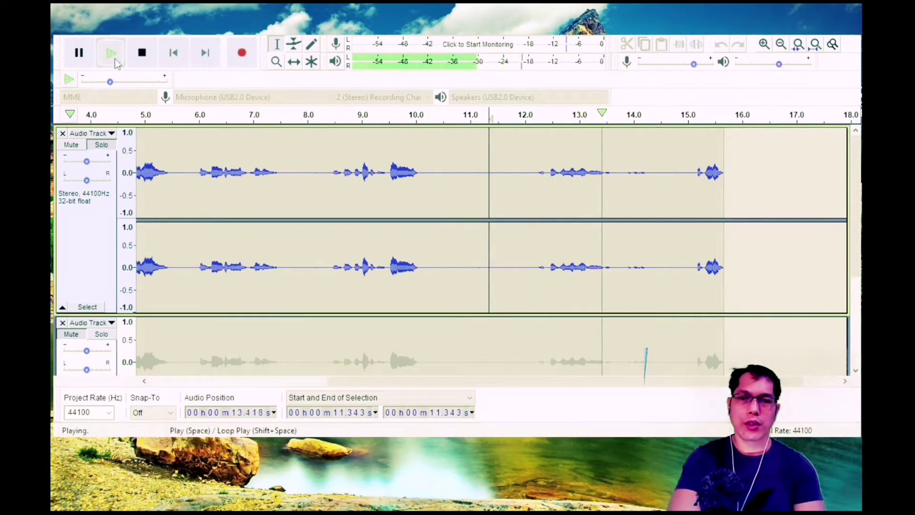
click(142, 54)
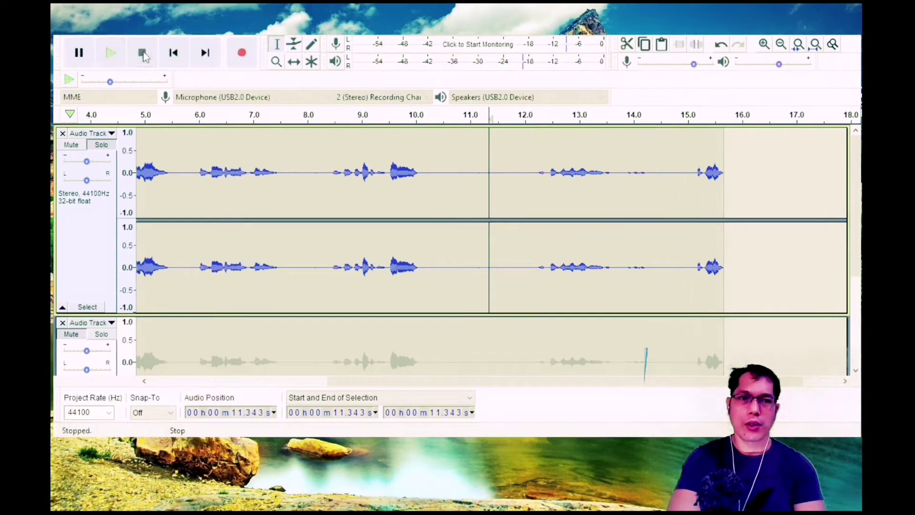
drag(494, 158, 722, 215)
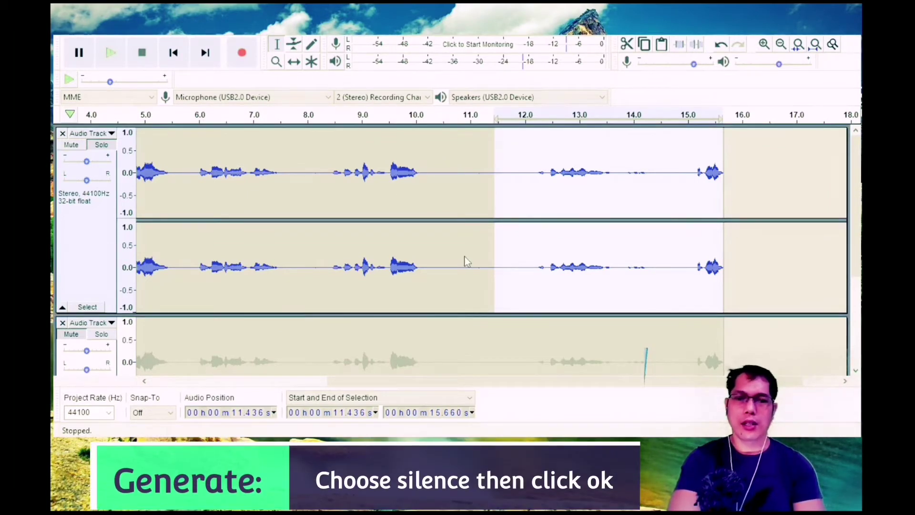
key(ctrl+l)
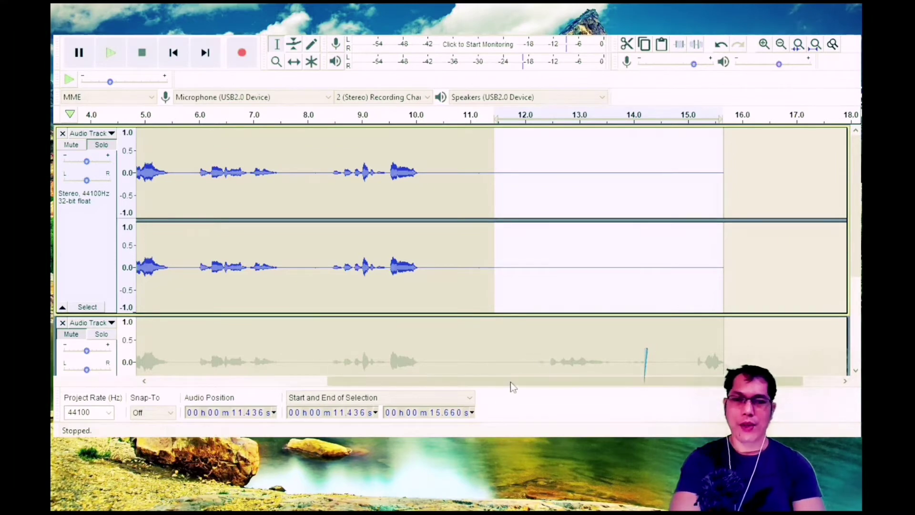
Step: Select the quiet stretch from about 0.43 to 0.84 s before the speech begins on the original track
drag(510, 382, 212, 373)
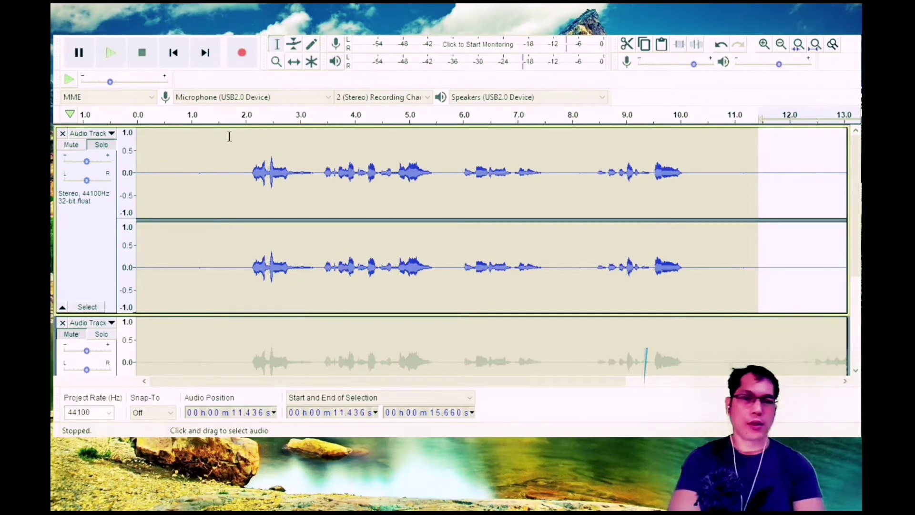
drag(182, 179, 149, 185)
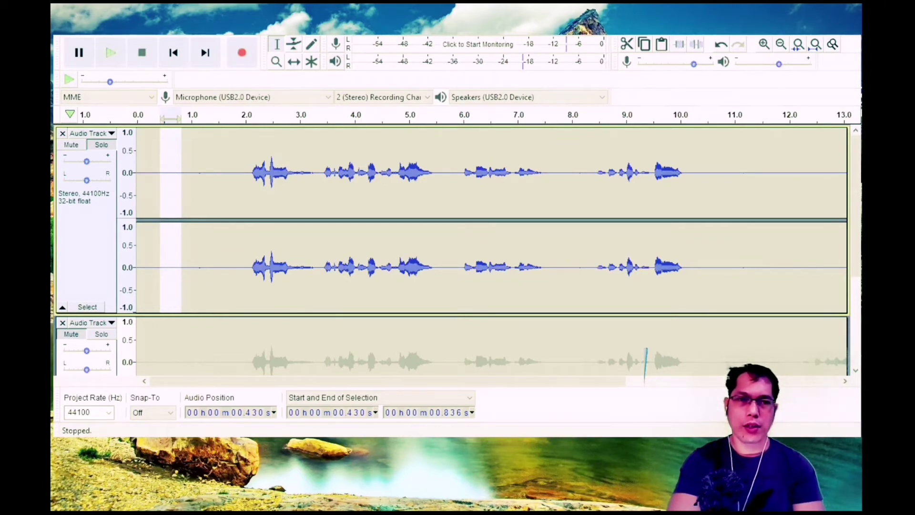
click(272, 37)
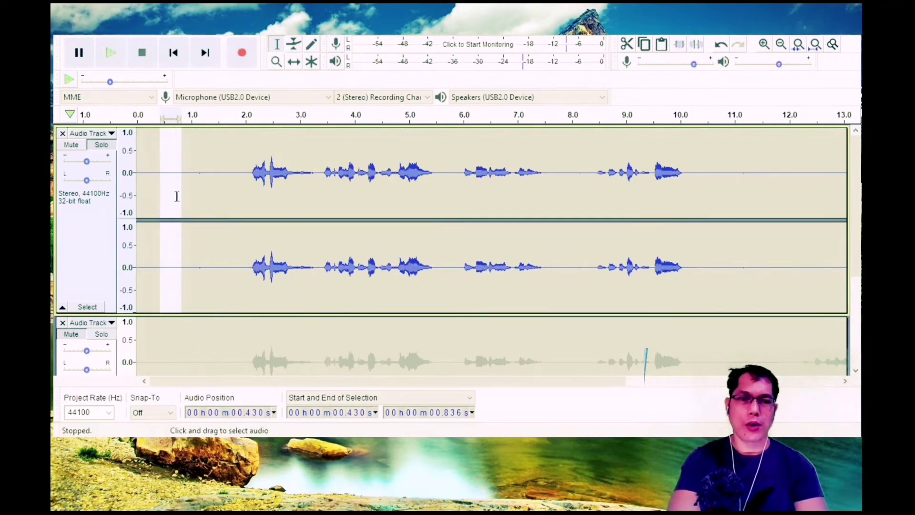
Step: Extend the selection to cover the entire original track, from 0 to 15.66 s
drag(174, 200, 729, 208)
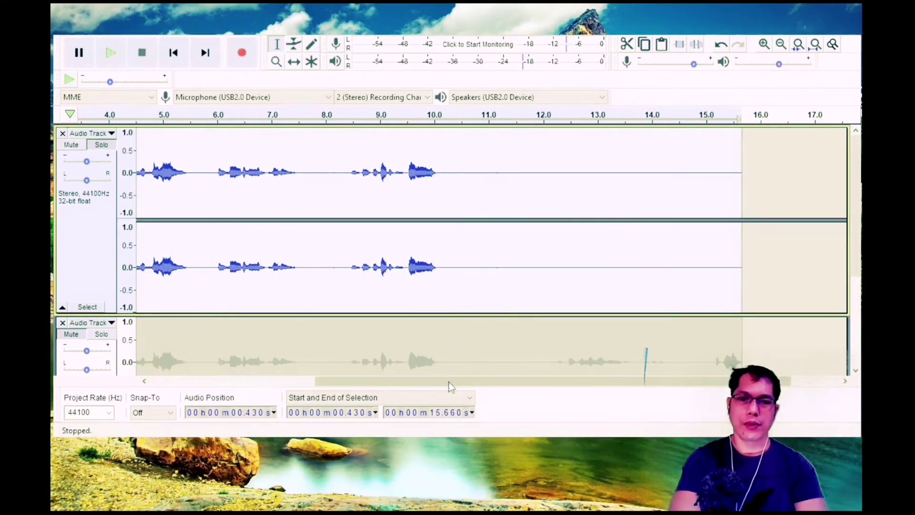
drag(449, 381, 190, 380)
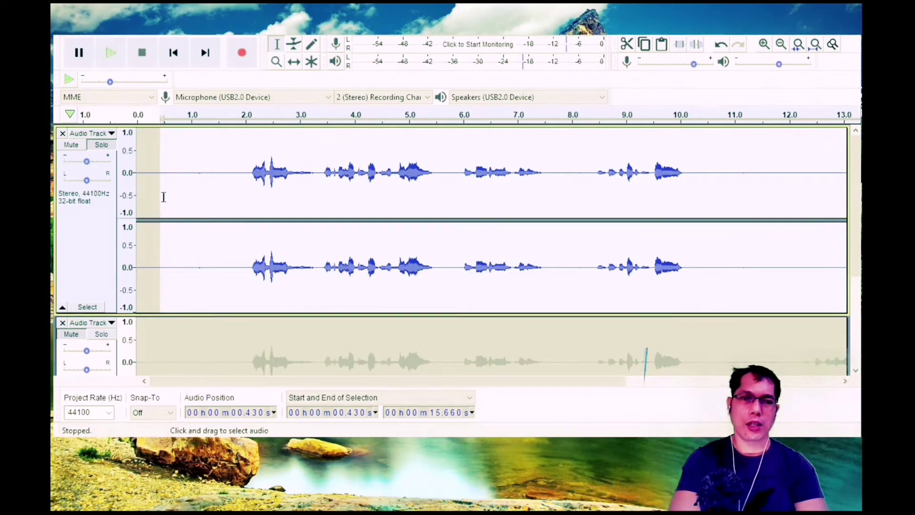
drag(162, 198, 142, 198)
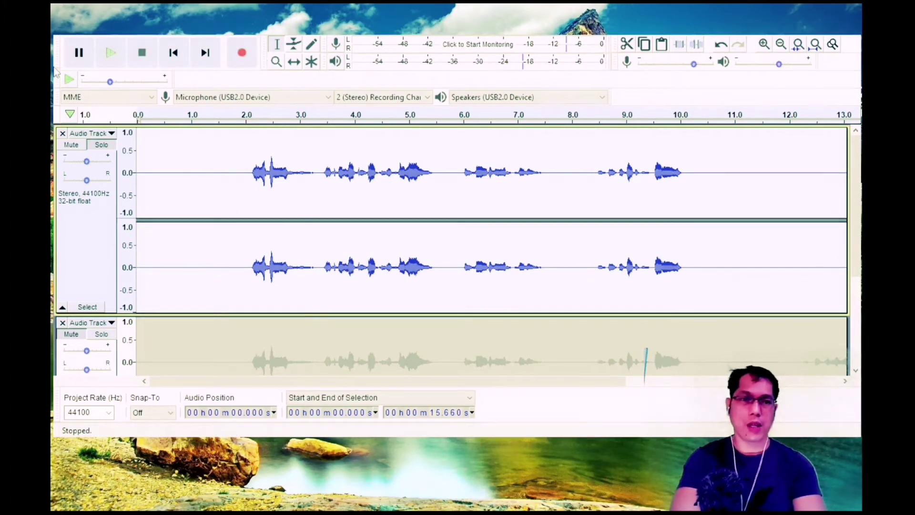
Step: Play back the soloed original track from the beginning two times to judge its sound
click(107, 54)
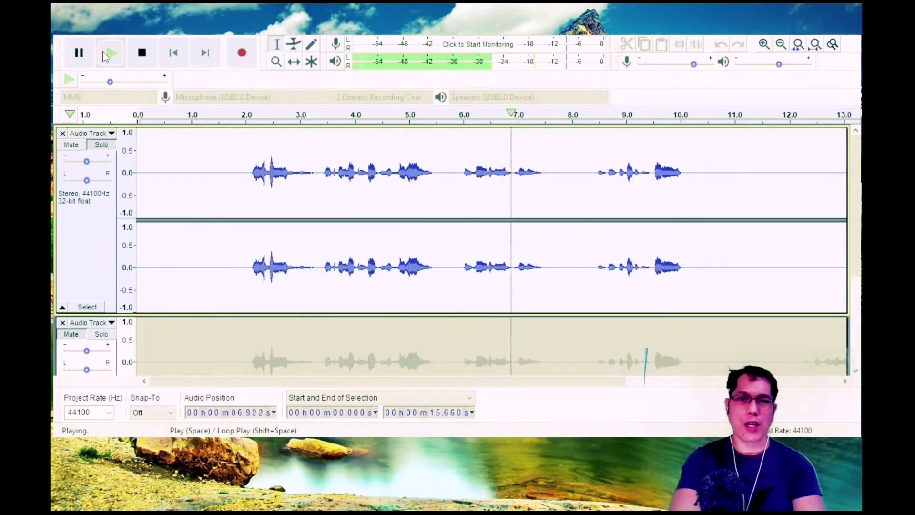
click(143, 54)
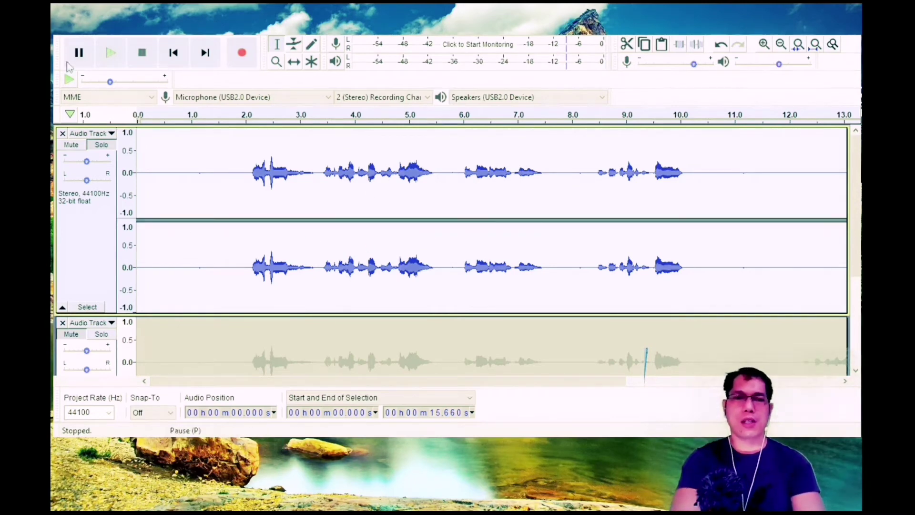
click(106, 61)
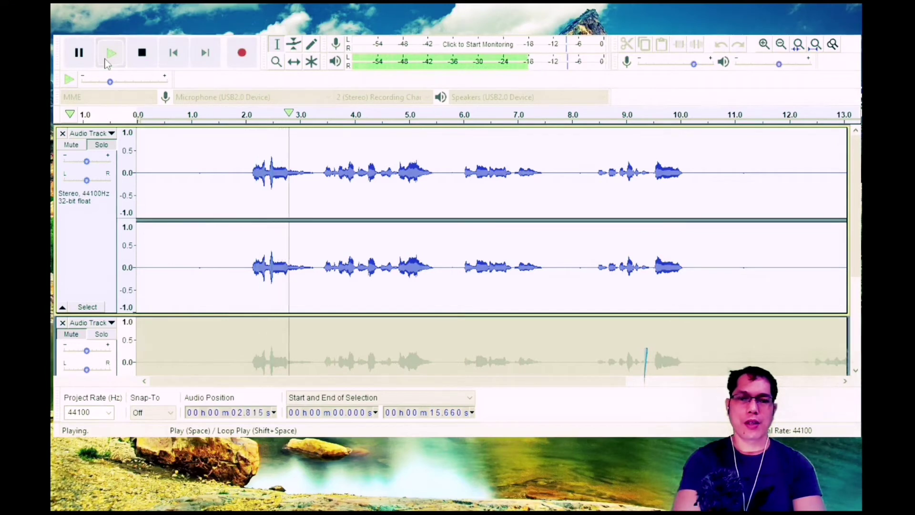
click(142, 53)
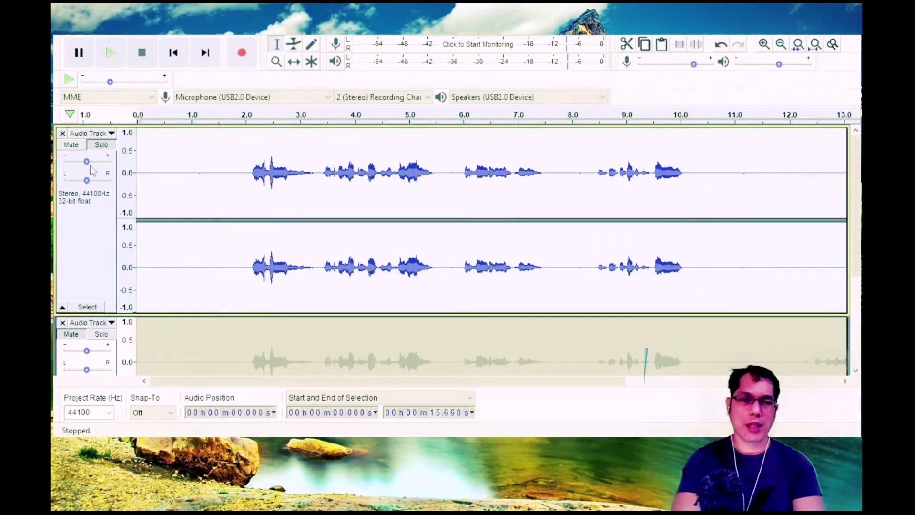
Step: Mute the edited track, solo the unedited duplicate and play it from the start for comparison
click(72, 145)
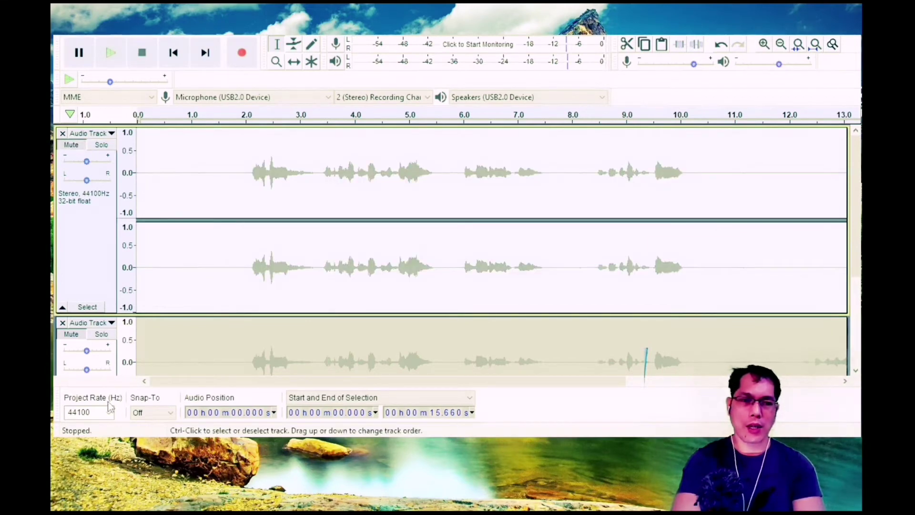
click(101, 334)
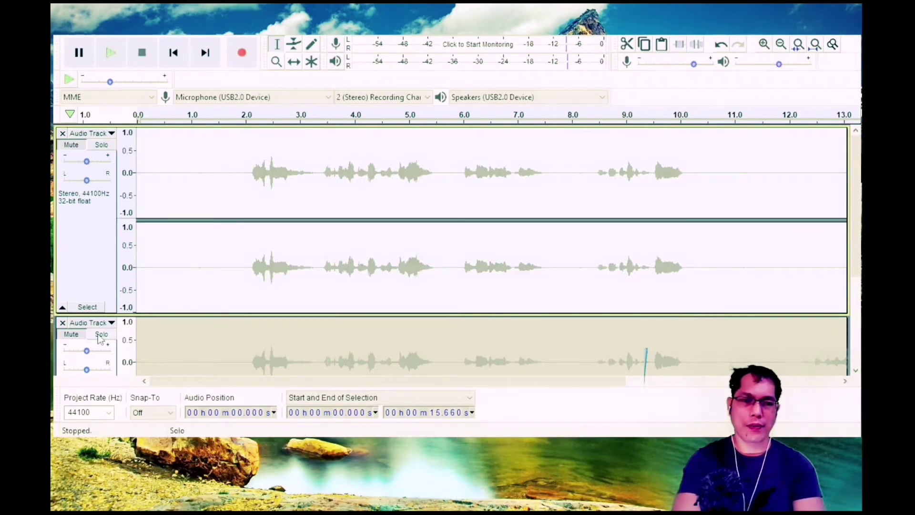
scroll(96, 338, down, 3)
click(111, 55)
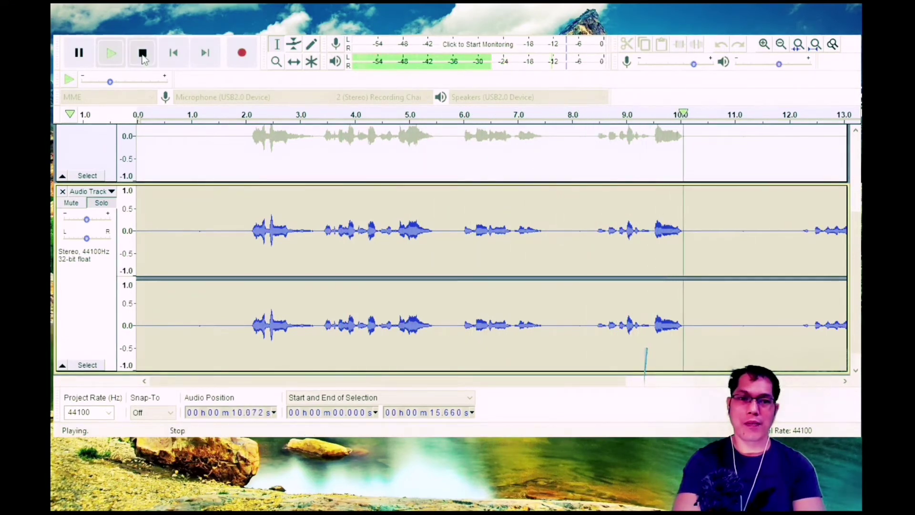
click(111, 56)
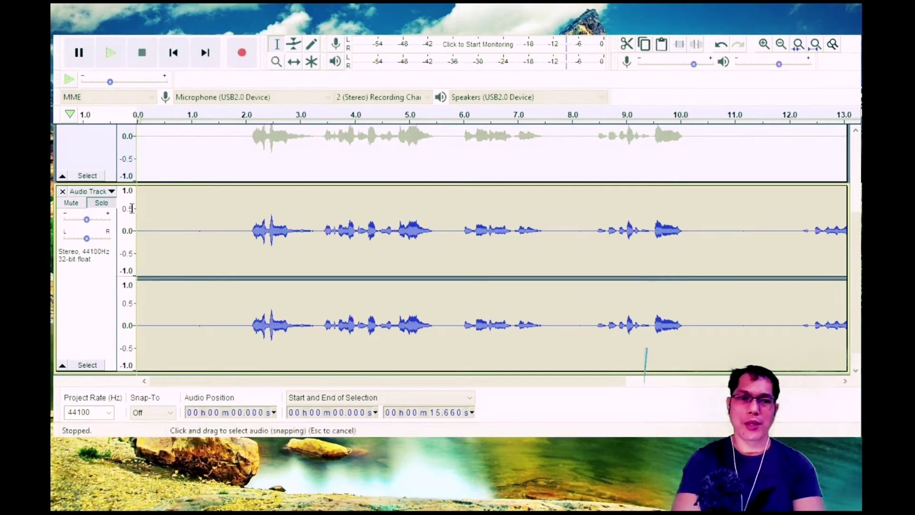
Step: Mute the unedited duplicate and solo the edited track again
click(71, 203)
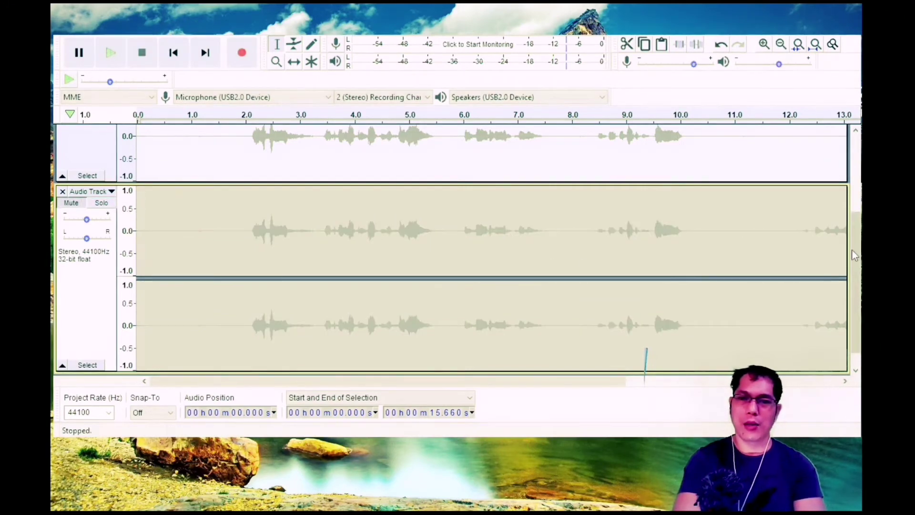
scroll(854, 255, up, 5)
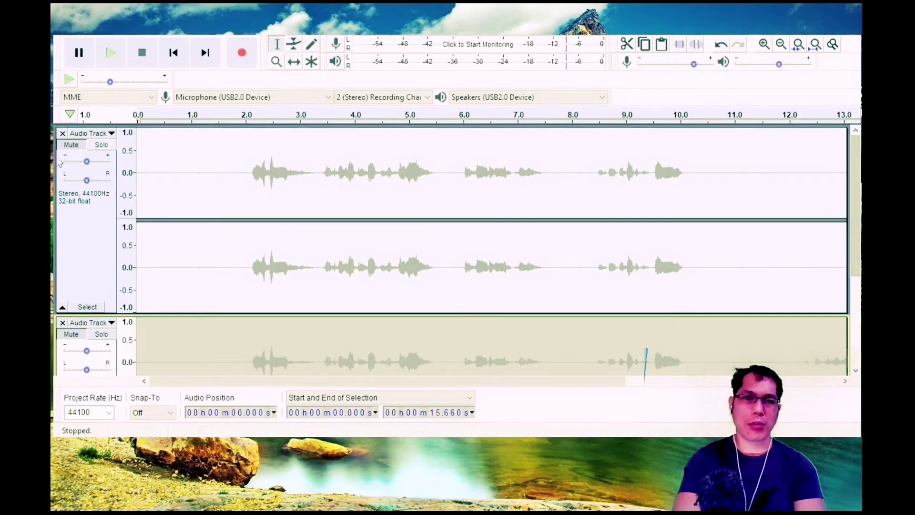
click(103, 147)
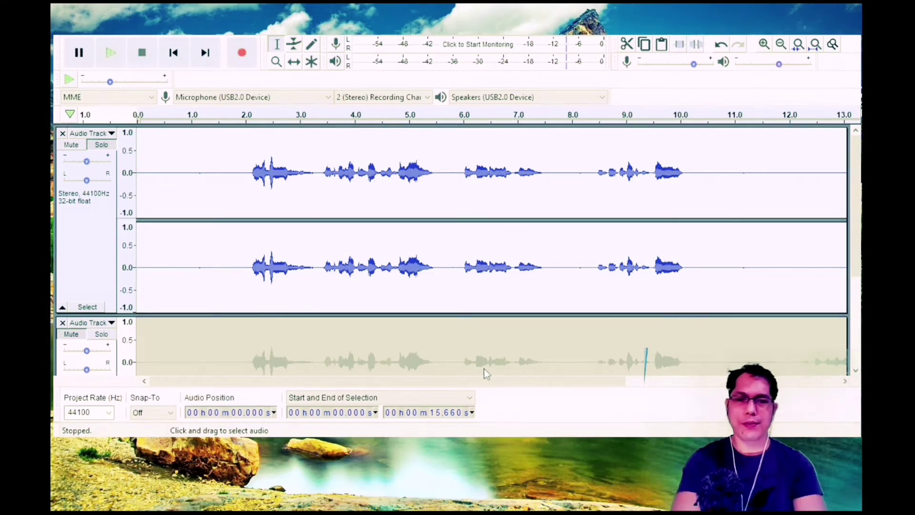
Step: Boost the volume of the selected edited track with an effect and play it back to check the louder speech
key(ctrl+r)
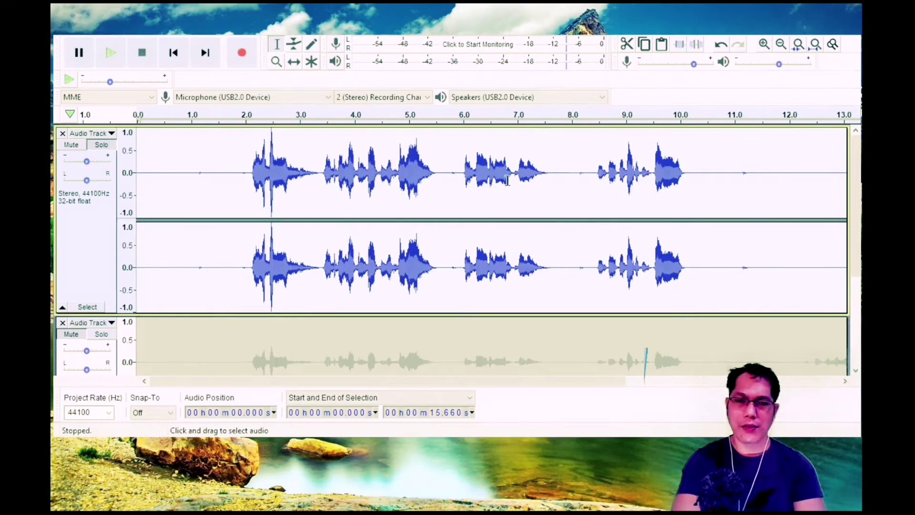
click(112, 53)
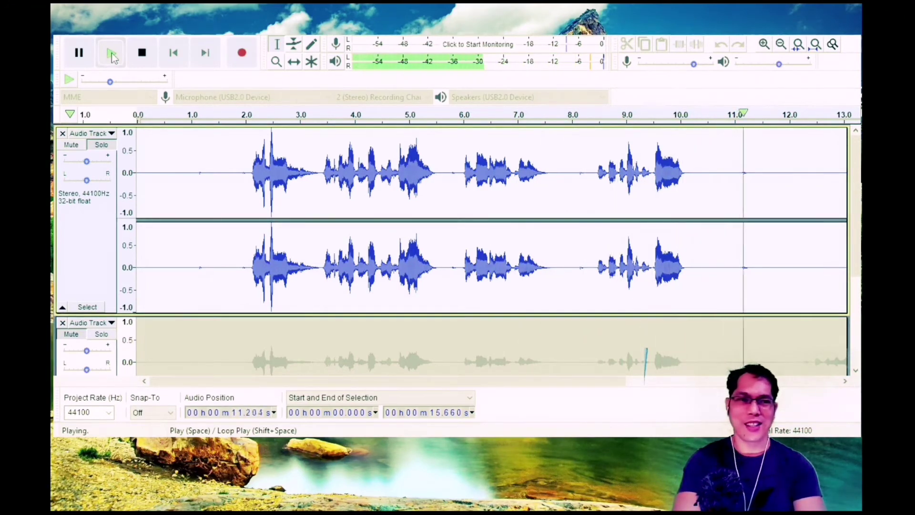
click(112, 56)
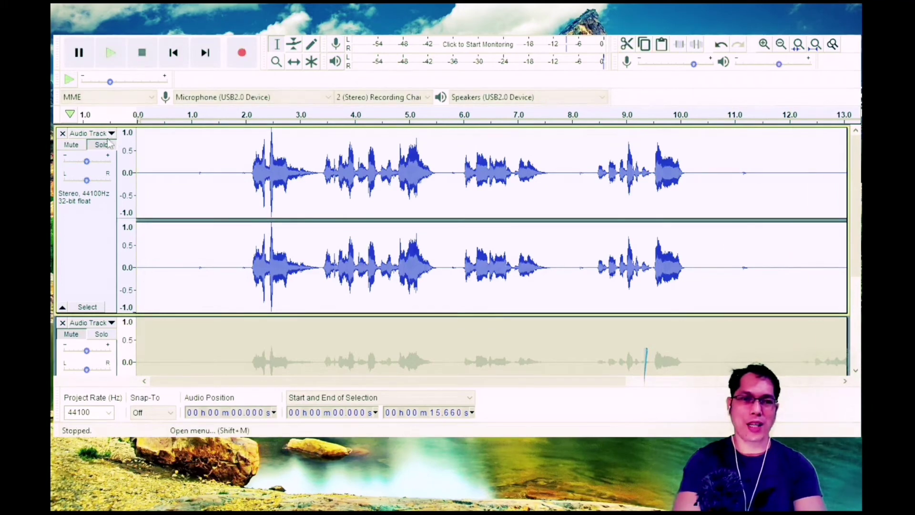
Step: Mute the boosted track, solo the unedited duplicate and play it from the start for comparison
click(71, 145)
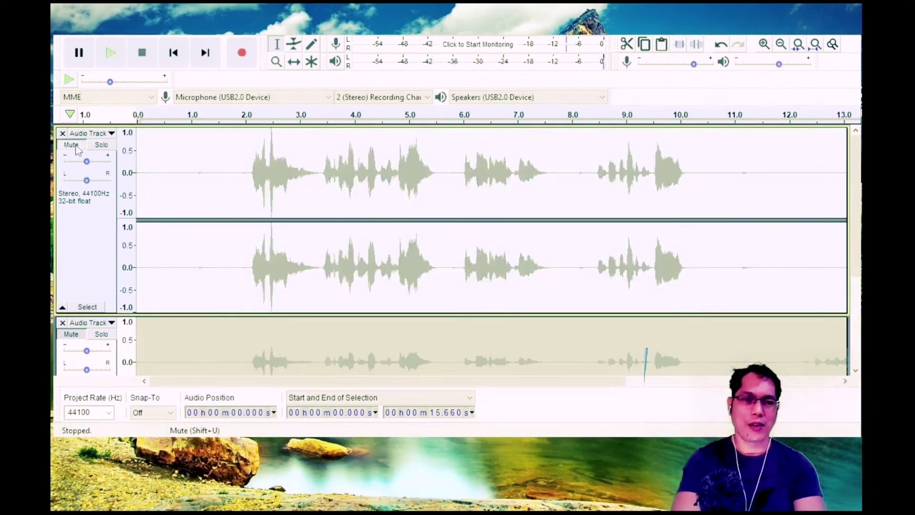
click(102, 333)
scroll(96, 337, down, 3)
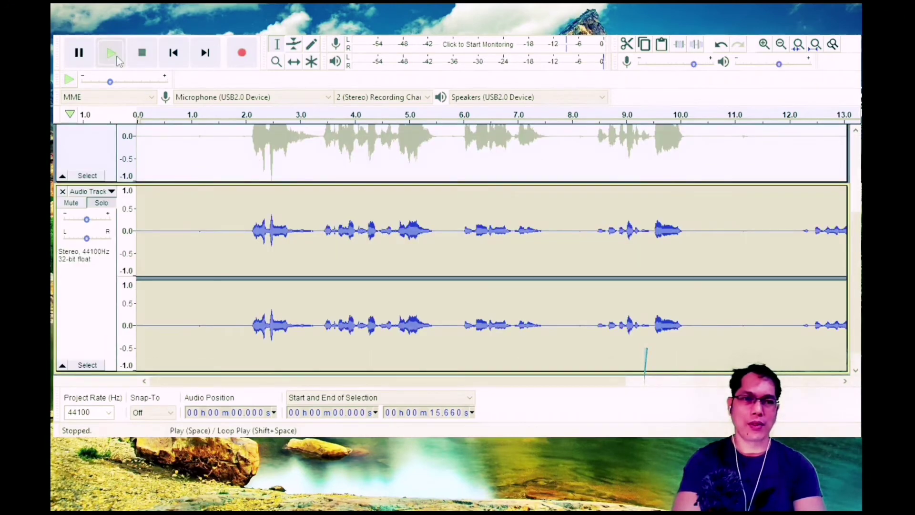
click(116, 56)
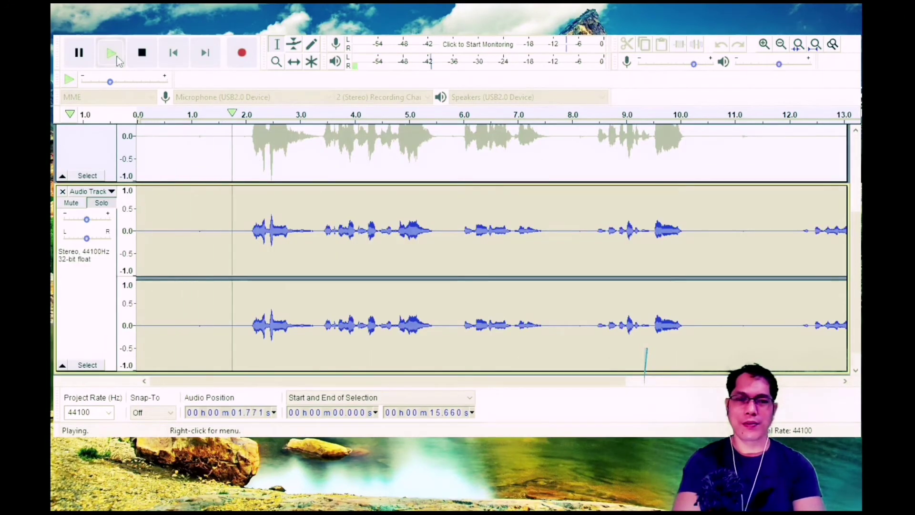
click(142, 53)
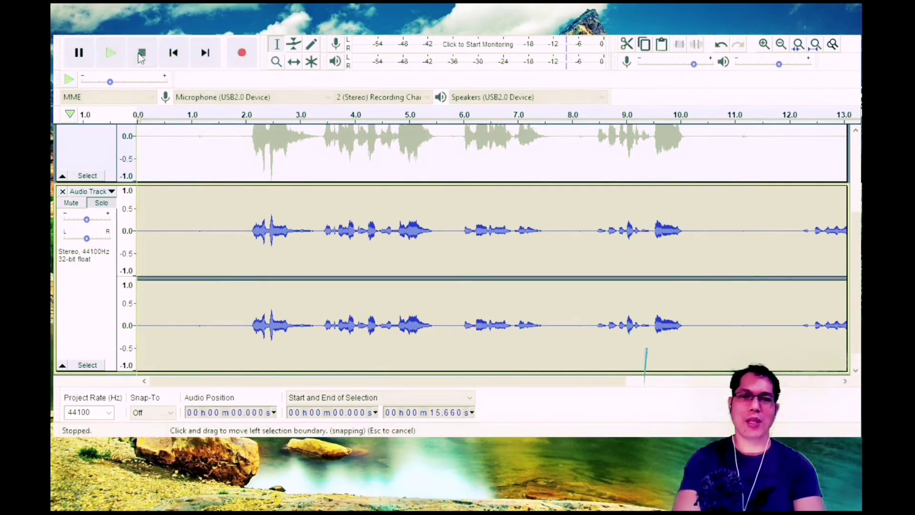
Step: Solo the edited track, apply the Distortion effect with soft clipping and leveller to the selection, and play the result
scroll(861, 303, up, 3)
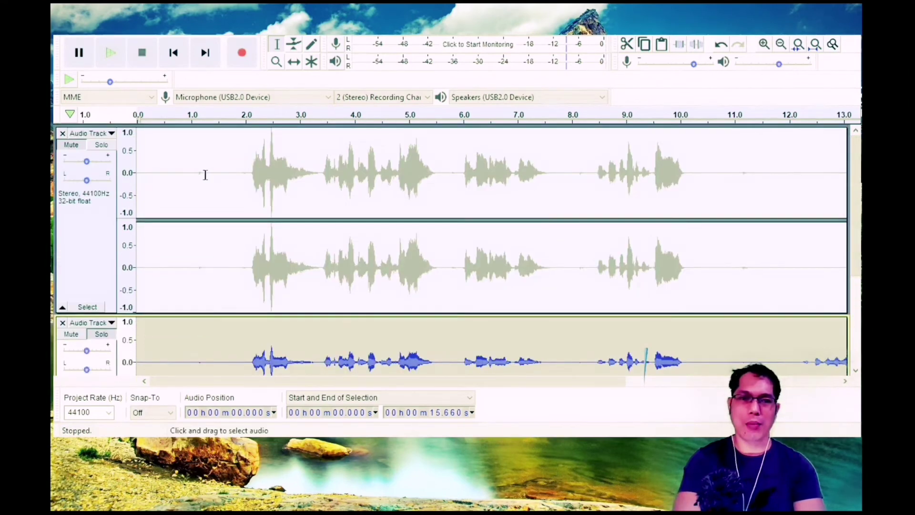
click(98, 145)
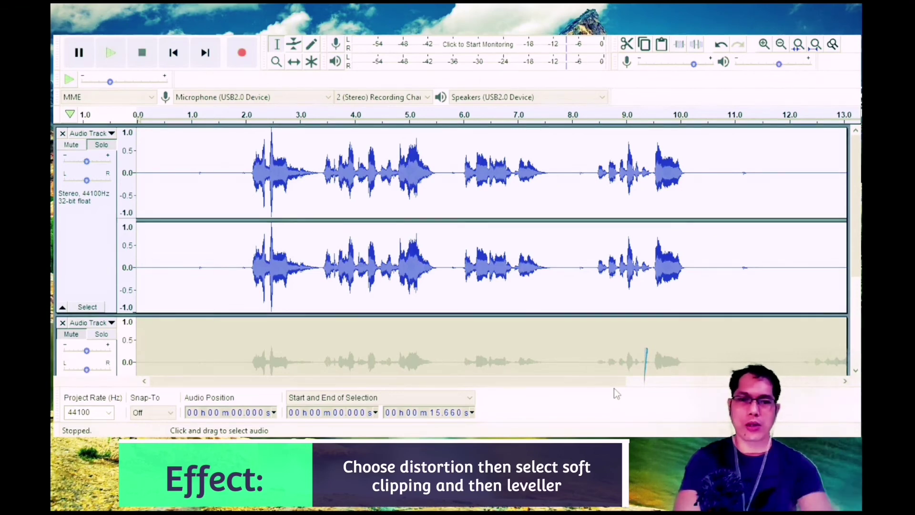
key(ctrl+r)
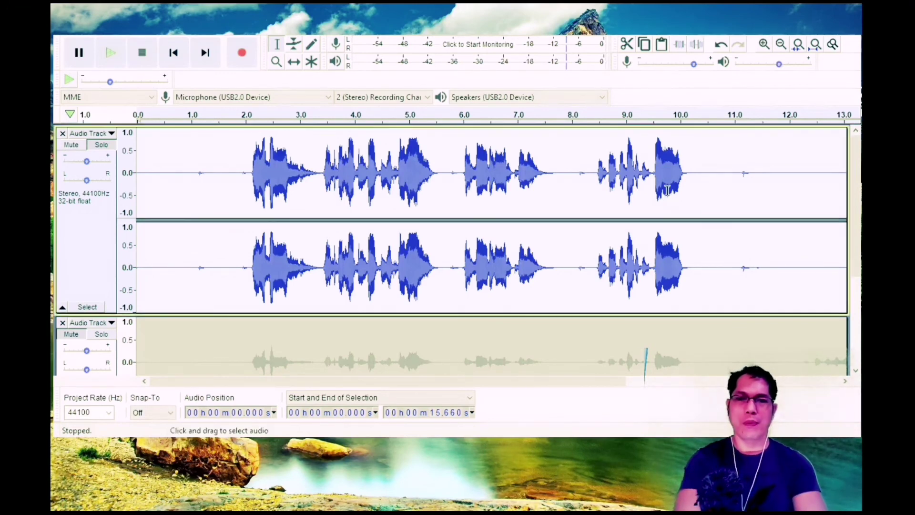
click(110, 53)
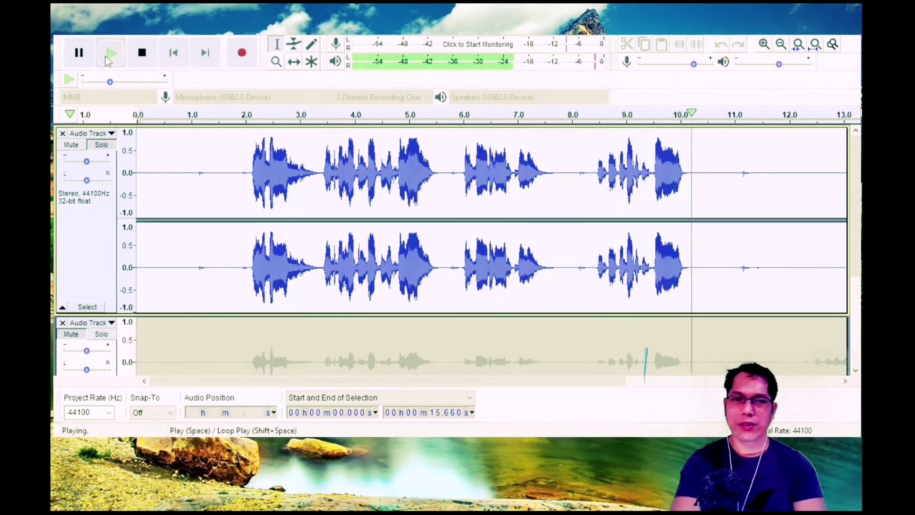
click(142, 53)
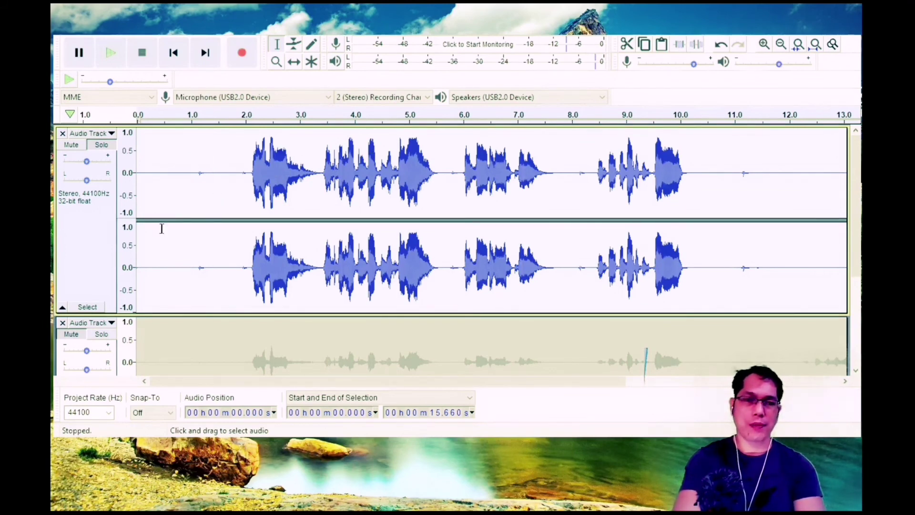
Step: Solo the unedited duplicate and play it to compare it with the distortion-treated track
click(102, 336)
scroll(100, 341, down, 3)
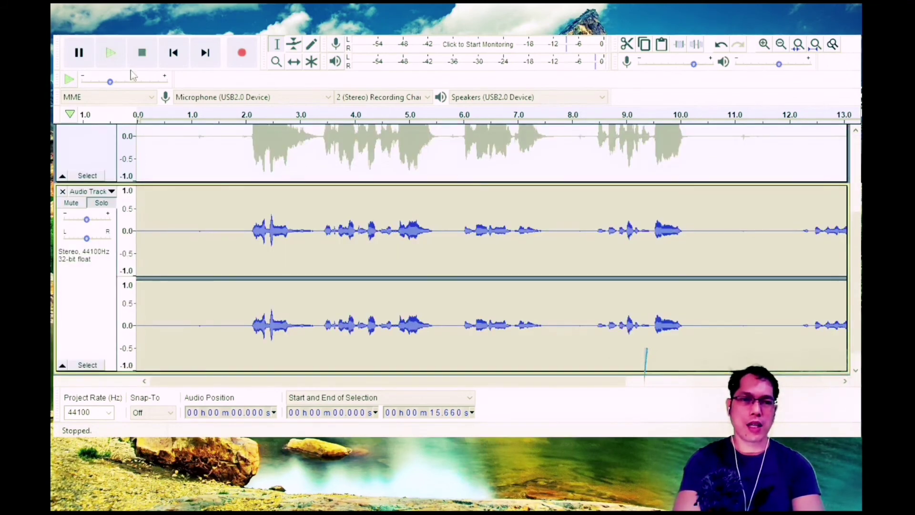
click(115, 59)
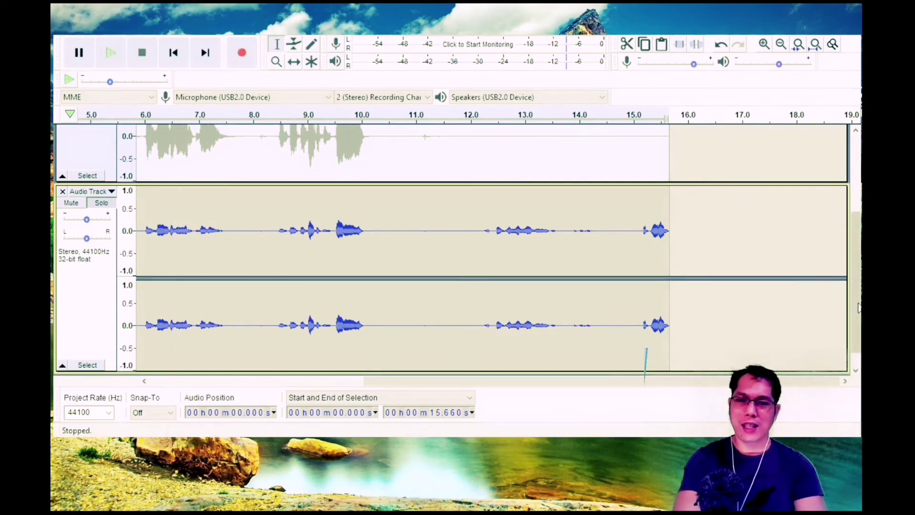
Step: Solo the edited track again, return to the start of the project and play the processed recording through
scroll(839, 161, up, 3)
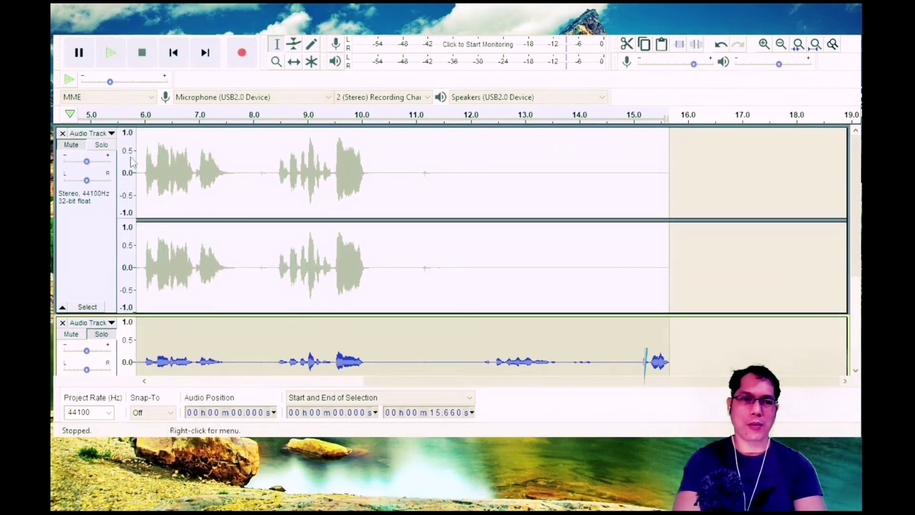
click(103, 146)
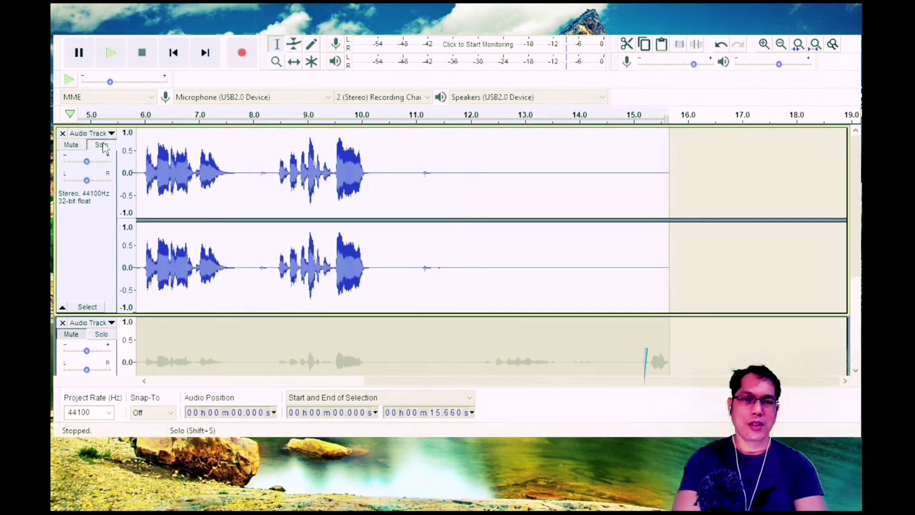
click(174, 52)
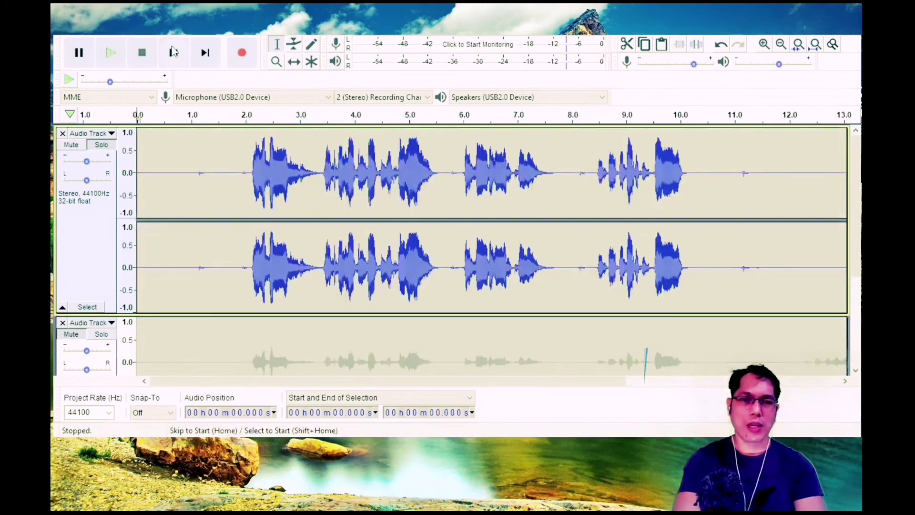
click(111, 54)
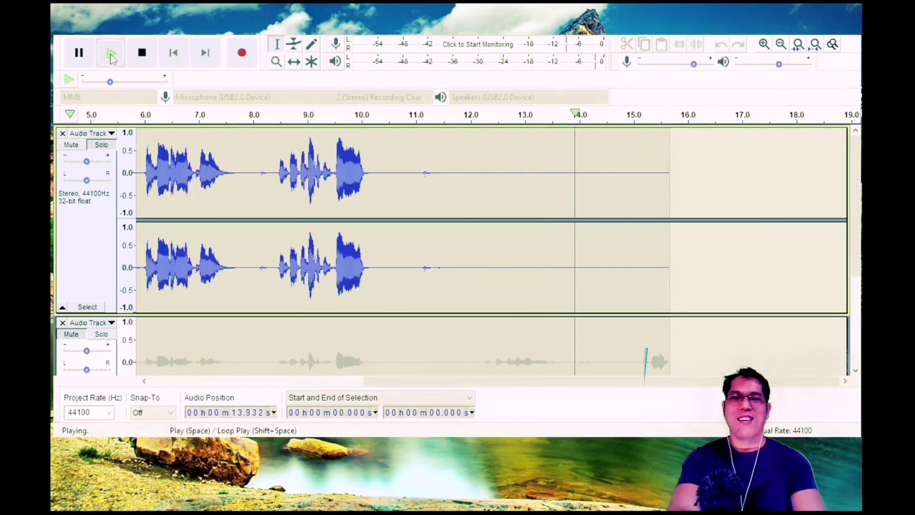
click(140, 56)
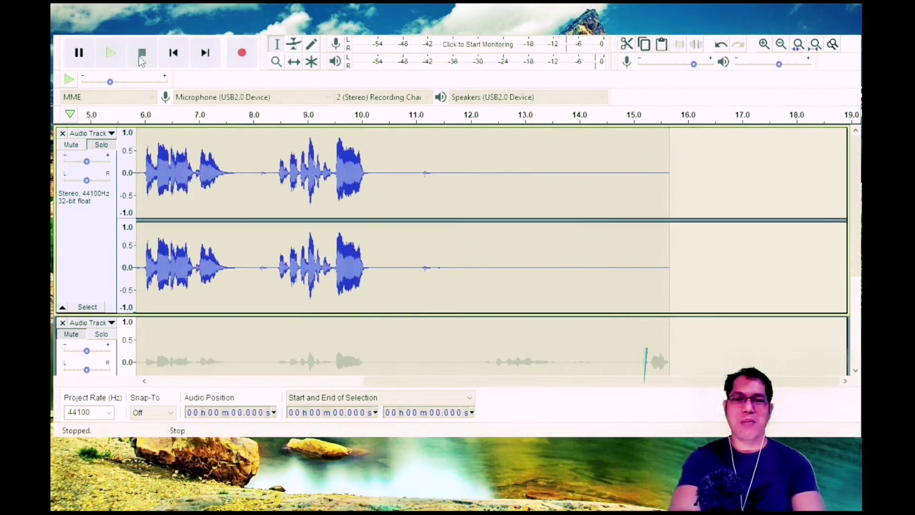